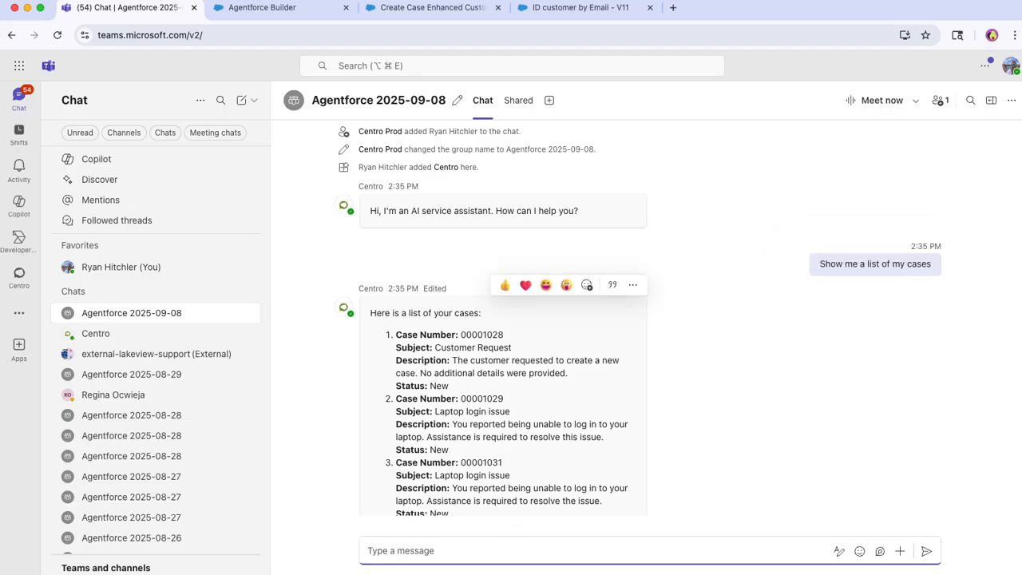
# Review the case list the agent returned in the Teams chat and check which account is signed in.
pyautogui.scroll(-3, 511, 360)
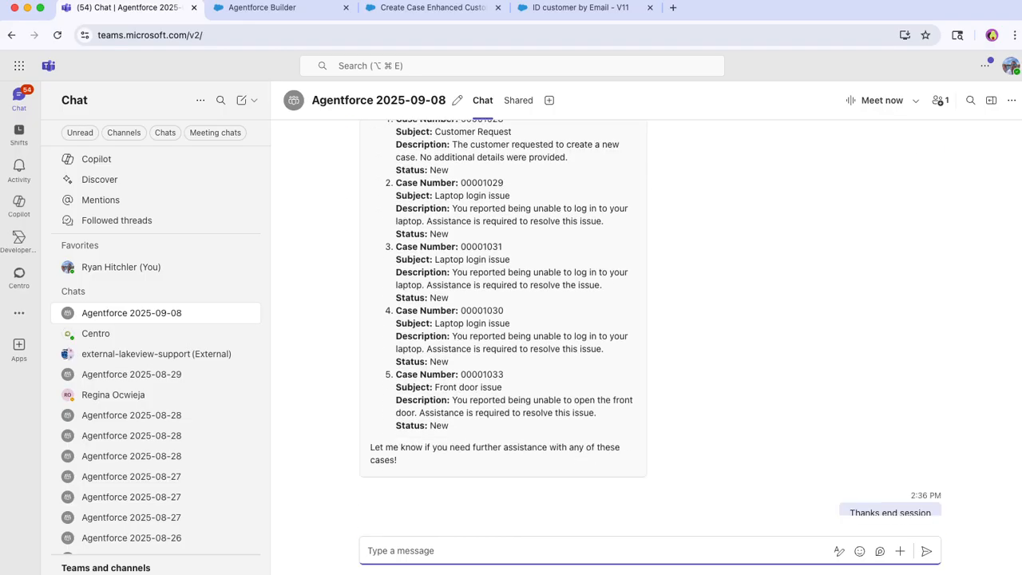
pyautogui.scroll(5, 504, 320)
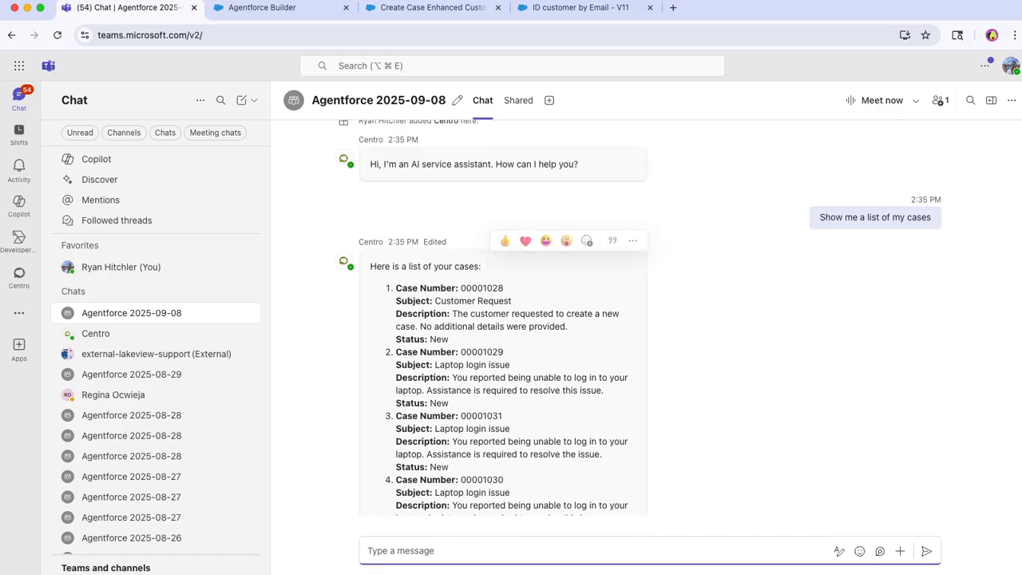
pyautogui.scroll(-3, 503, 319)
pyautogui.scroll(-2, 503, 320)
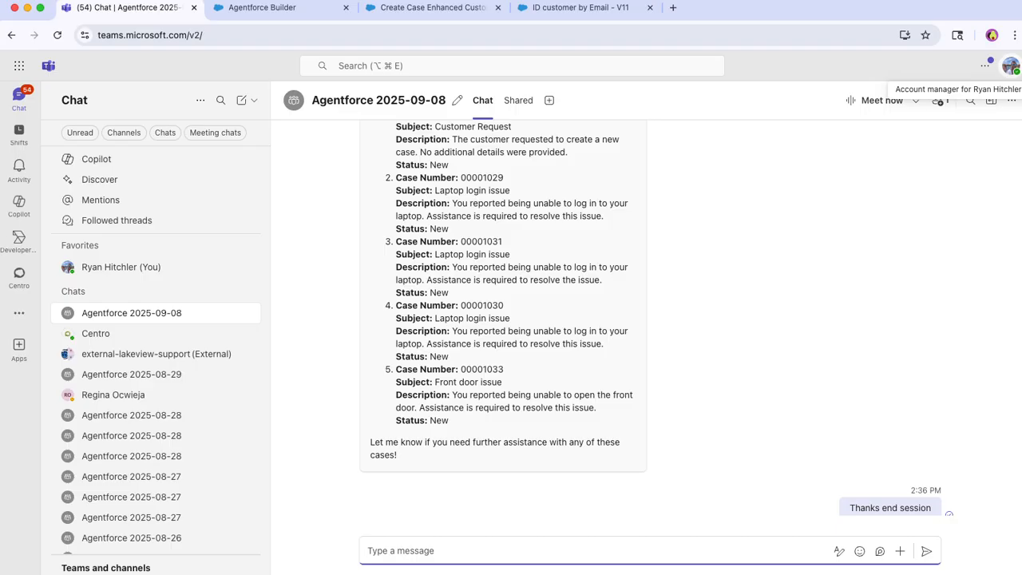
pyautogui.click(1011, 65)
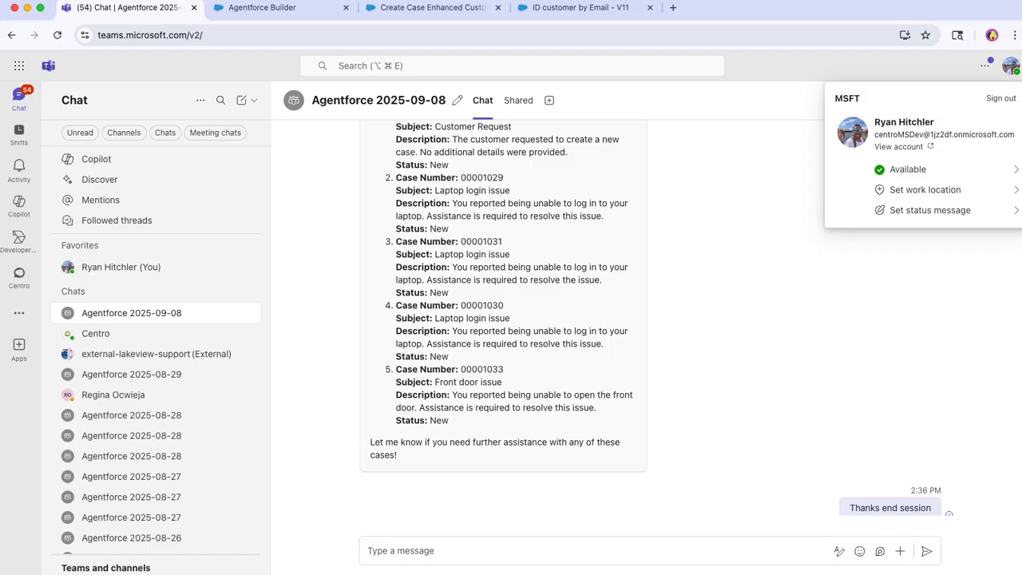
pyautogui.click(1011, 65)
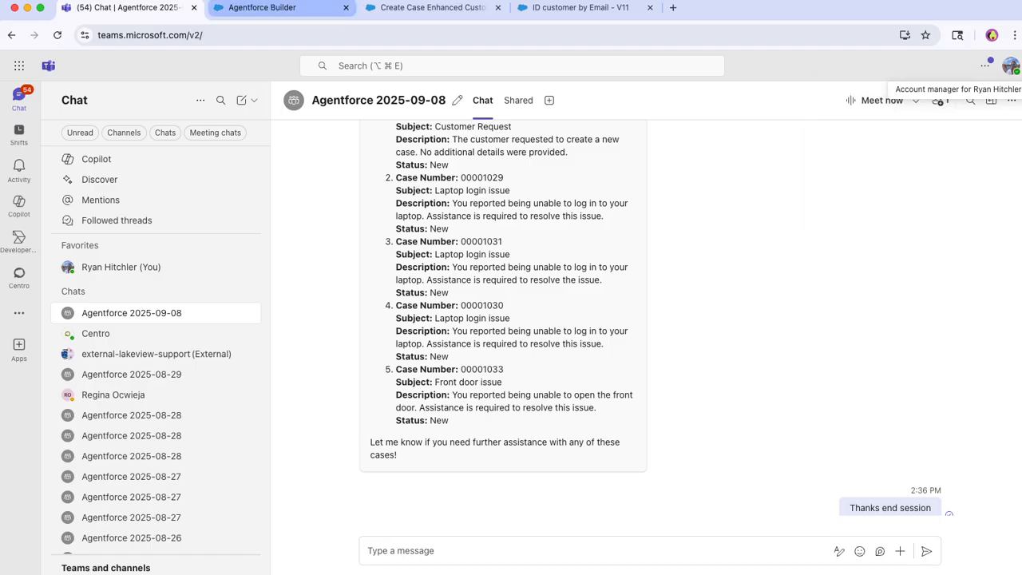
# Switch to the customer's contact record in Salesforce and examine its related cases.
pyautogui.click(431, 7)
pyautogui.click(272, 7)
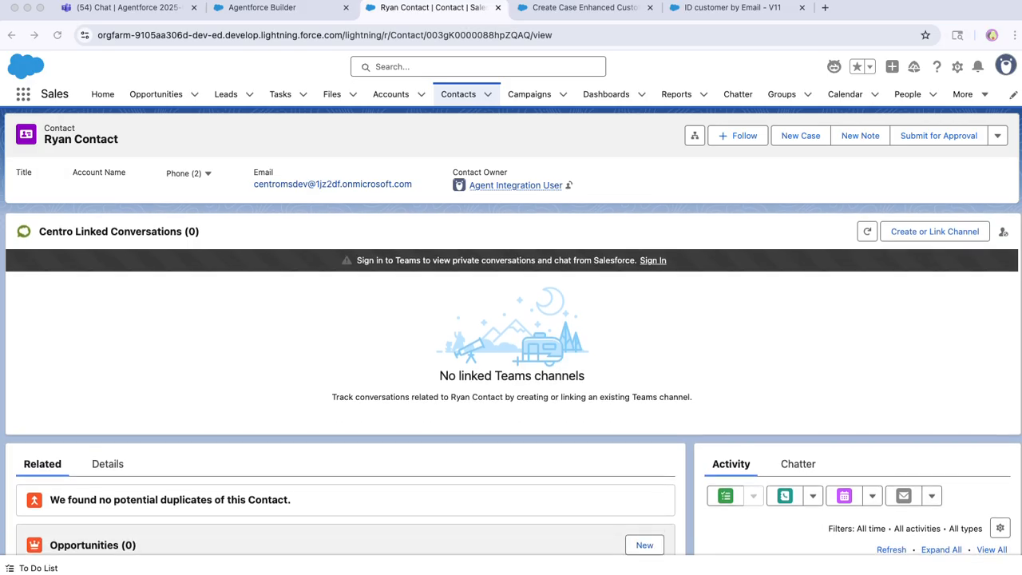
pyautogui.scroll(-5, 511, 351)
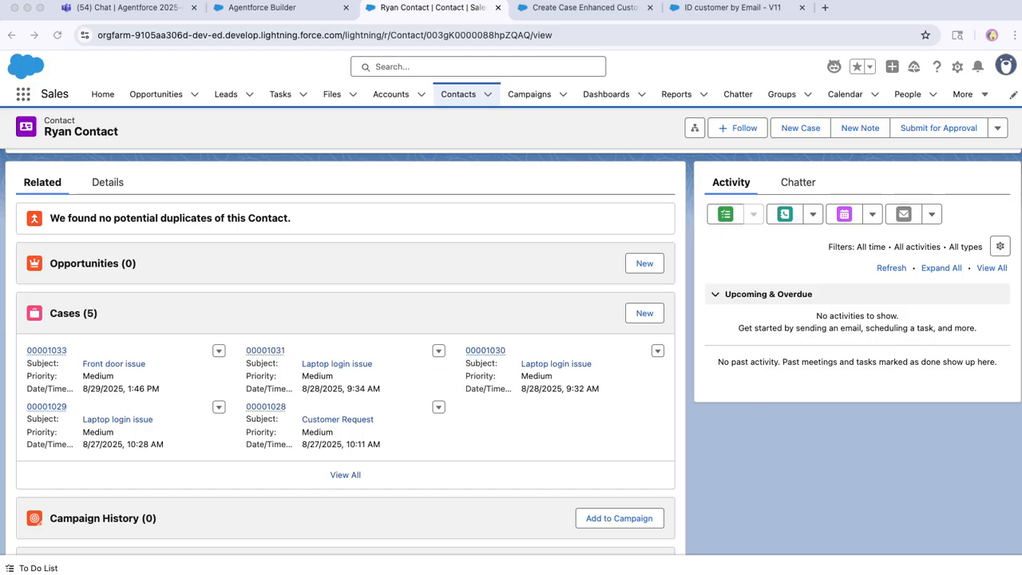
# In Agentforce Builder's event log, show the details of the inUserEmail context setup event and highlight the e-mail value passed.
pyautogui.click(262, 8)
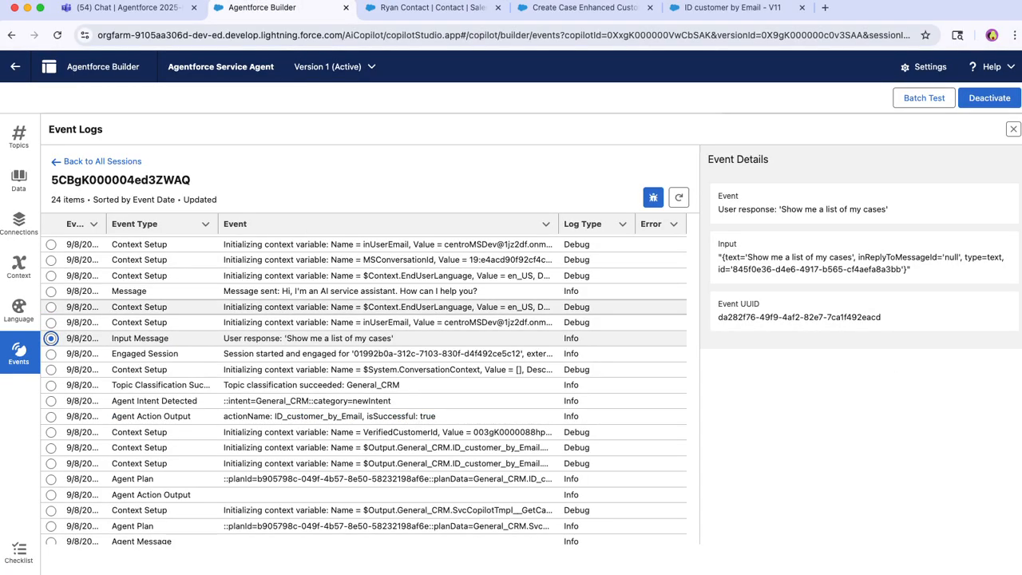
pyautogui.scroll(1, 363, 389)
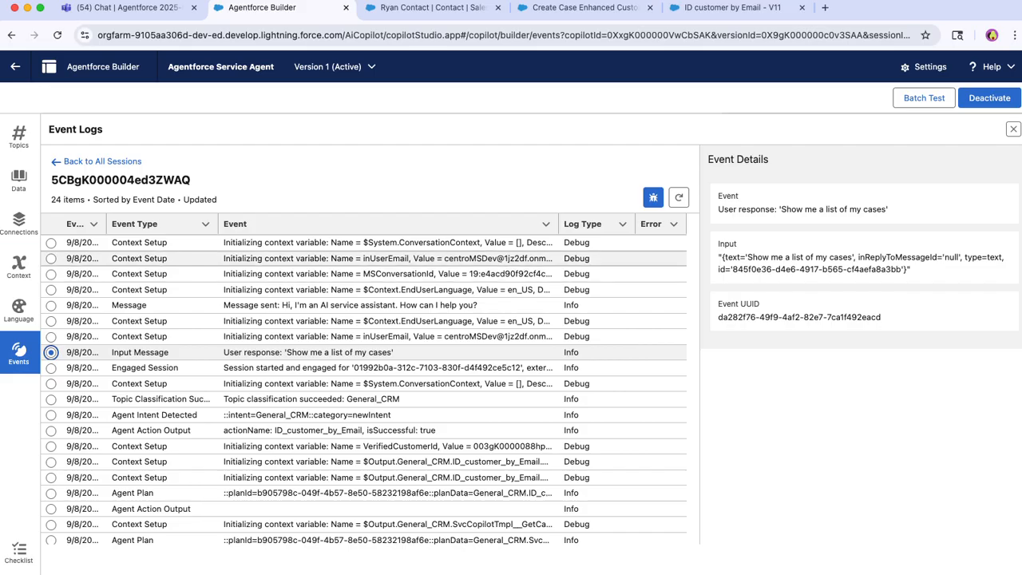
pyautogui.click(51, 258)
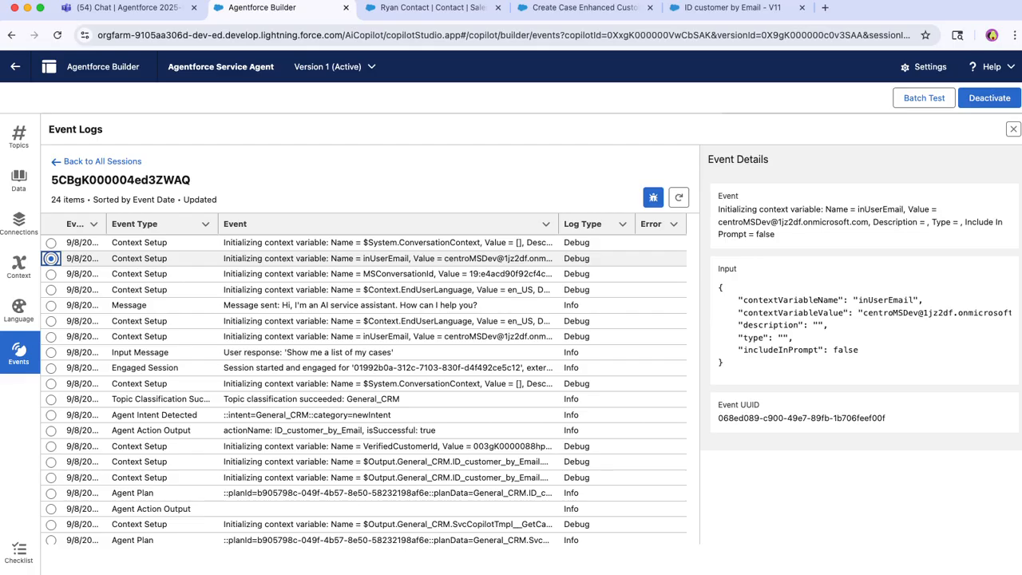
pyautogui.moveTo(905, 210); pyautogui.dragTo(857, 210)
pyautogui.moveTo(718, 222); pyautogui.dragTo(869, 222)
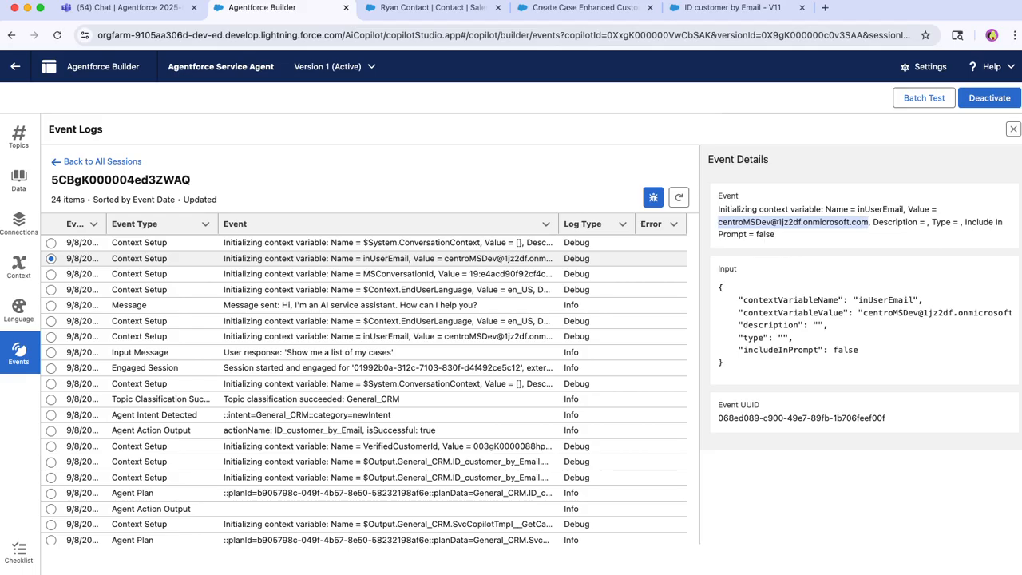
# Return to the list of all event sessions and open the agent's context variables.
pyautogui.click(102, 161)
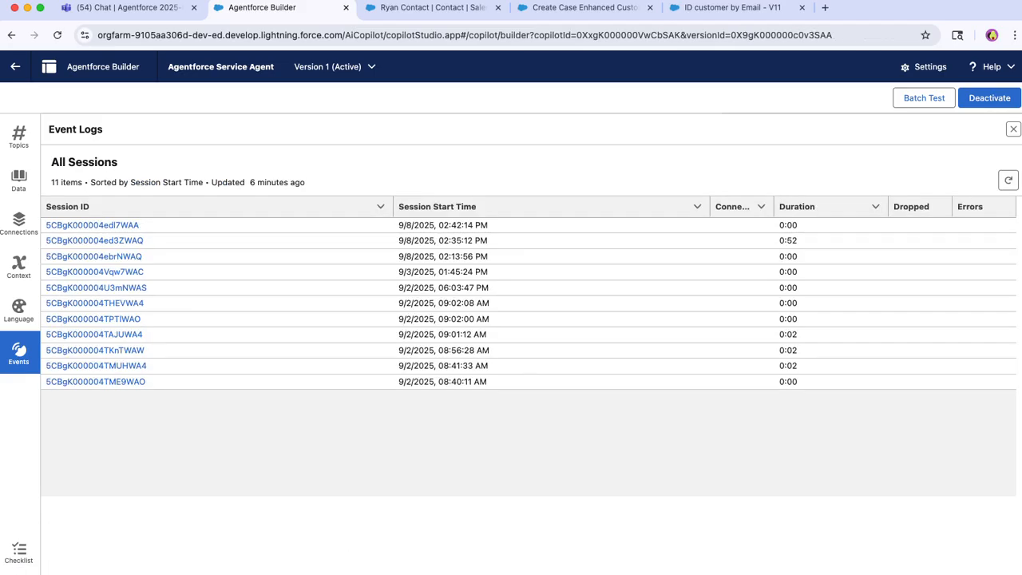
pyautogui.click(19, 266)
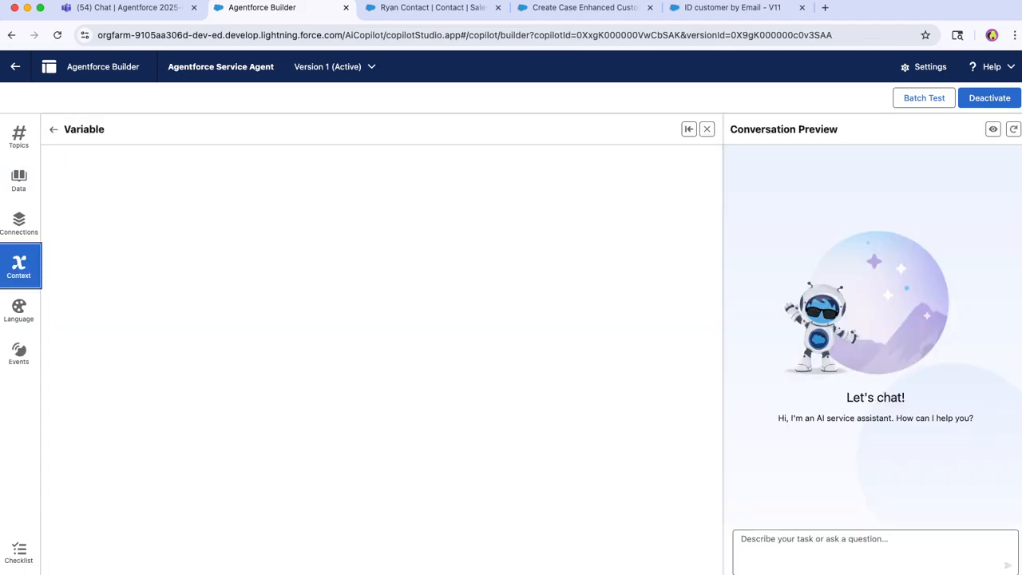
pyautogui.click(689, 129)
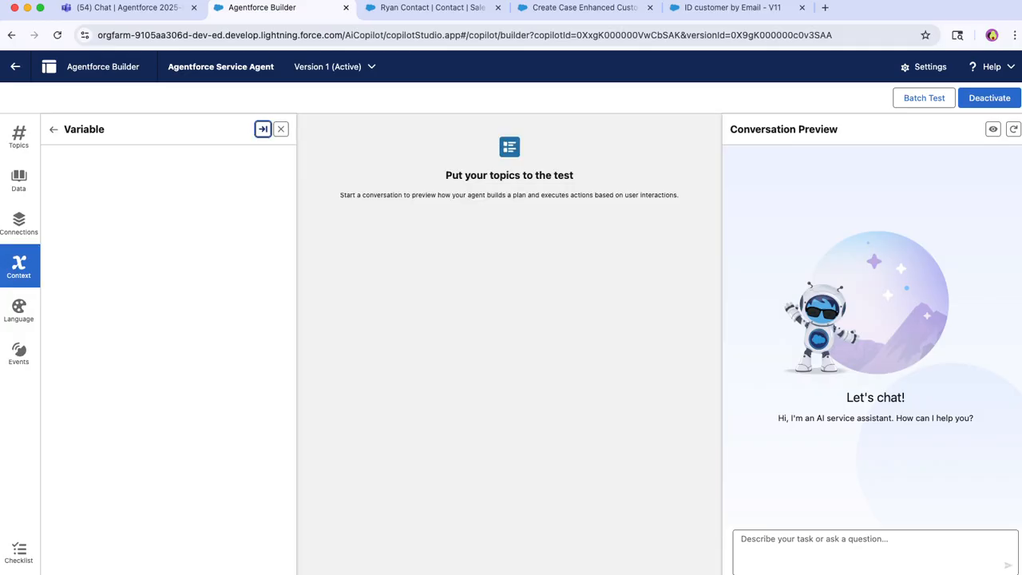
pyautogui.click(281, 130)
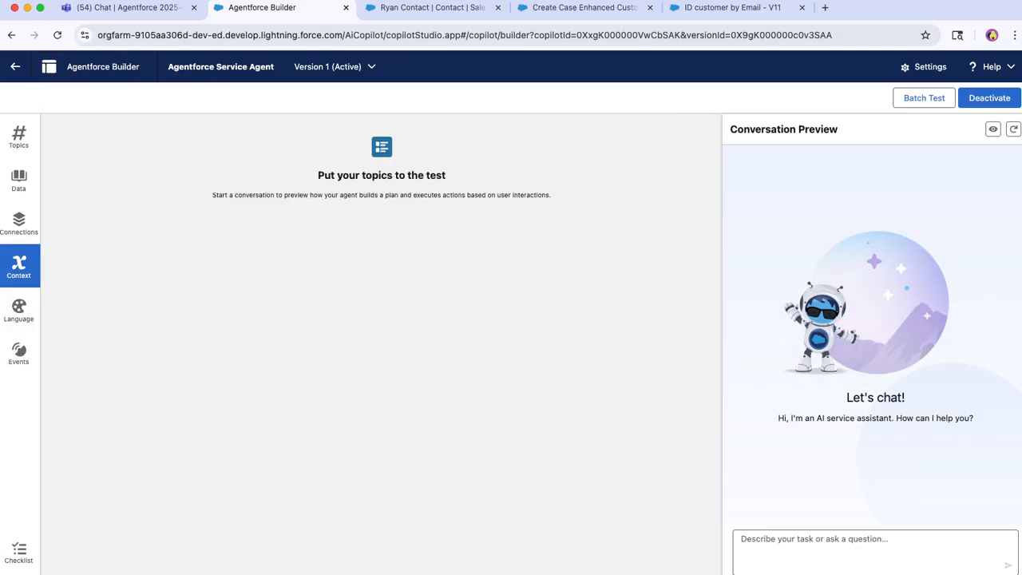
pyautogui.click(19, 266)
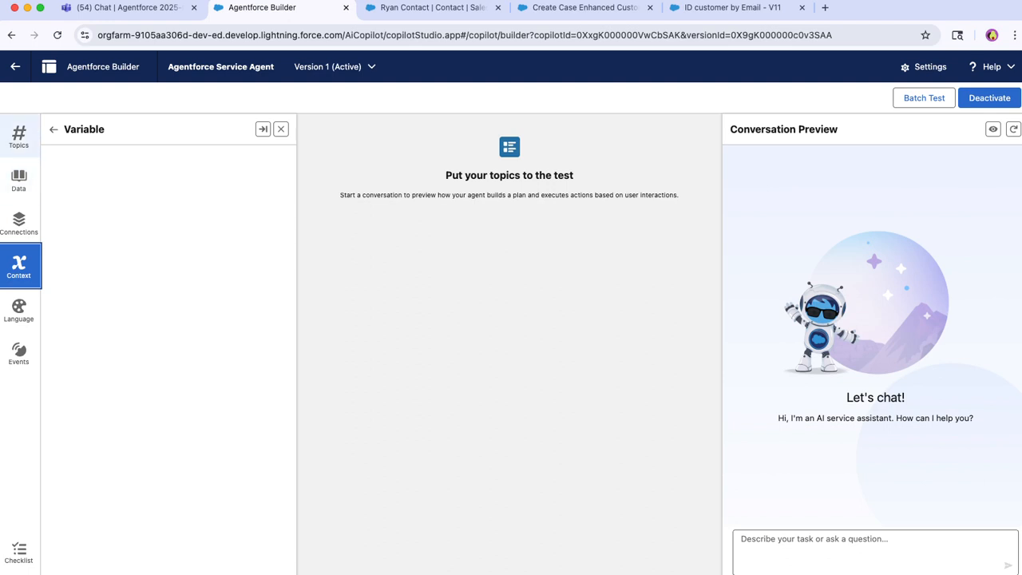
# Open the topic's ID customer by Email action and examine its instructions, input and output variable assignments.
pyautogui.click(18, 134)
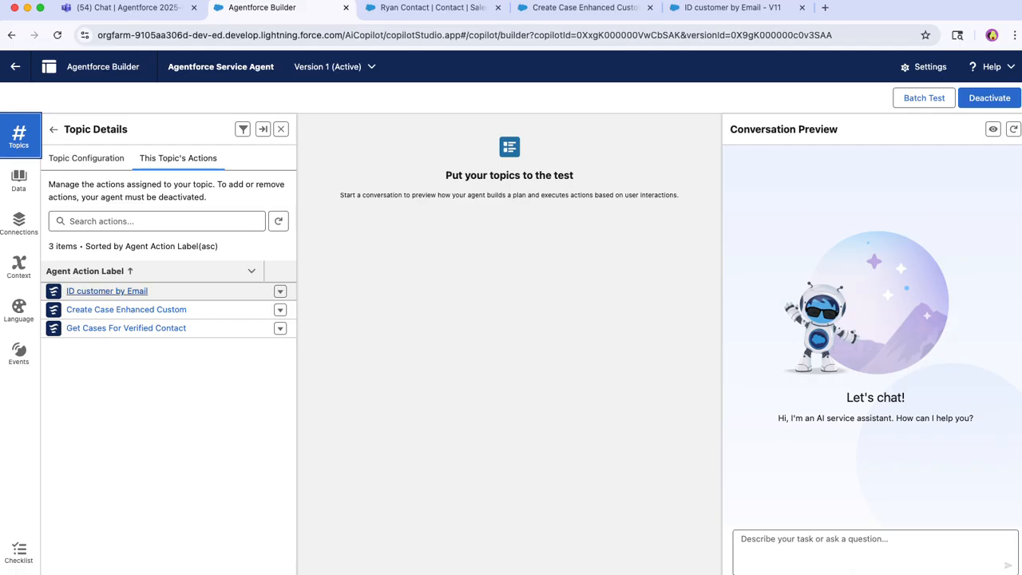
pyautogui.click(107, 290)
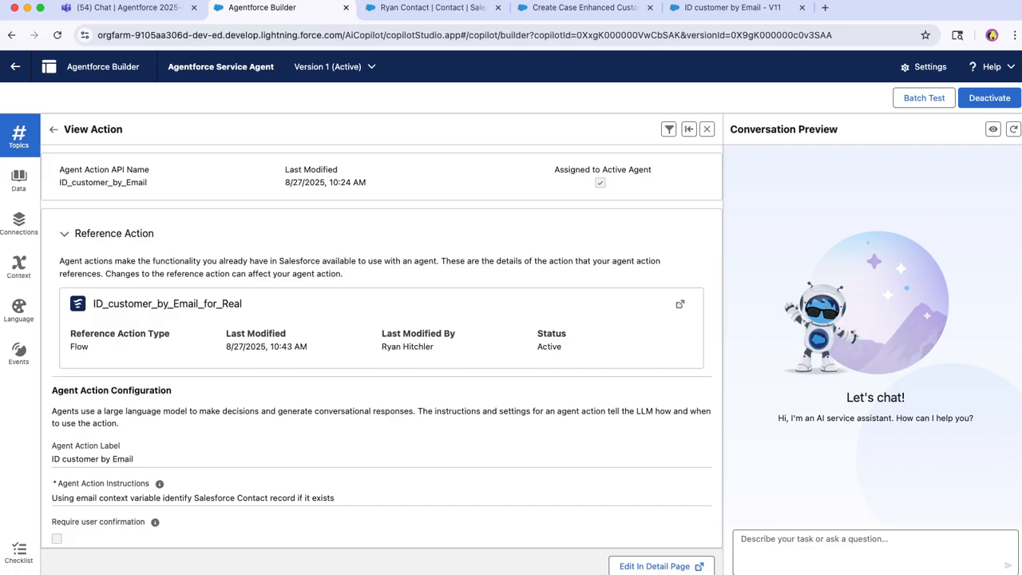
pyautogui.scroll(-5, 382, 351)
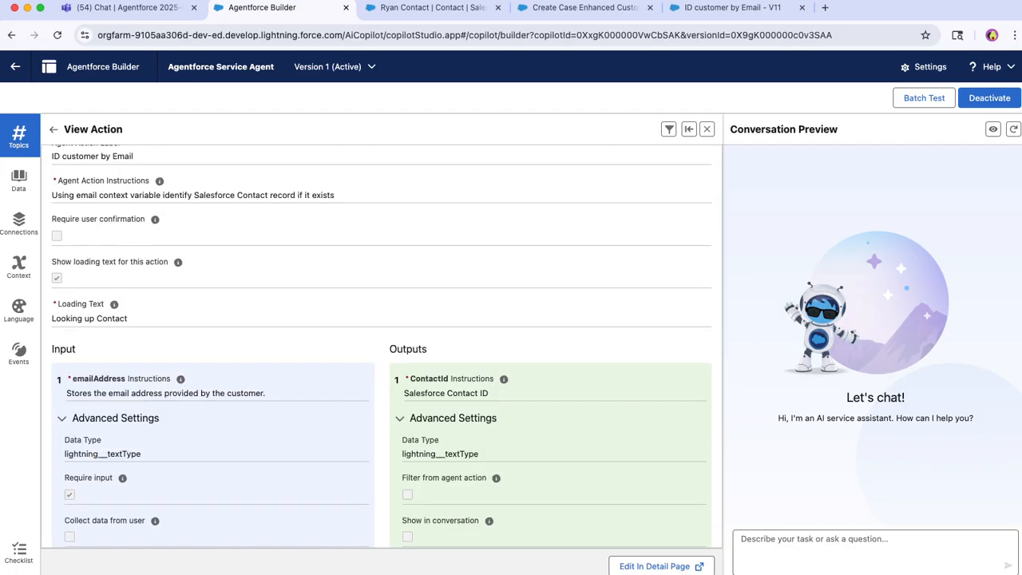
pyautogui.scroll(5, 382, 351)
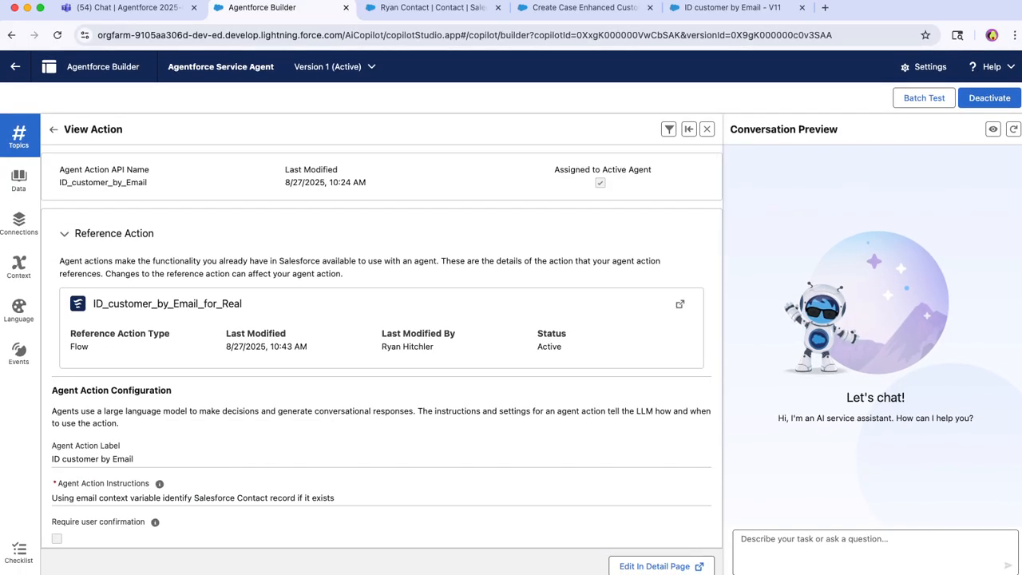
pyautogui.scroll(-4, 382, 351)
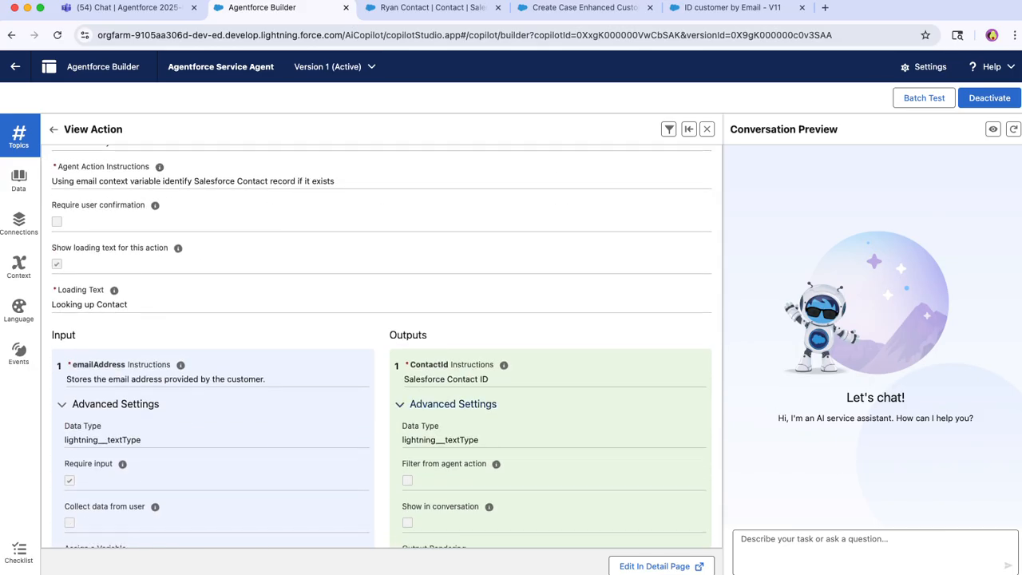
pyautogui.scroll(-1, 381, 351)
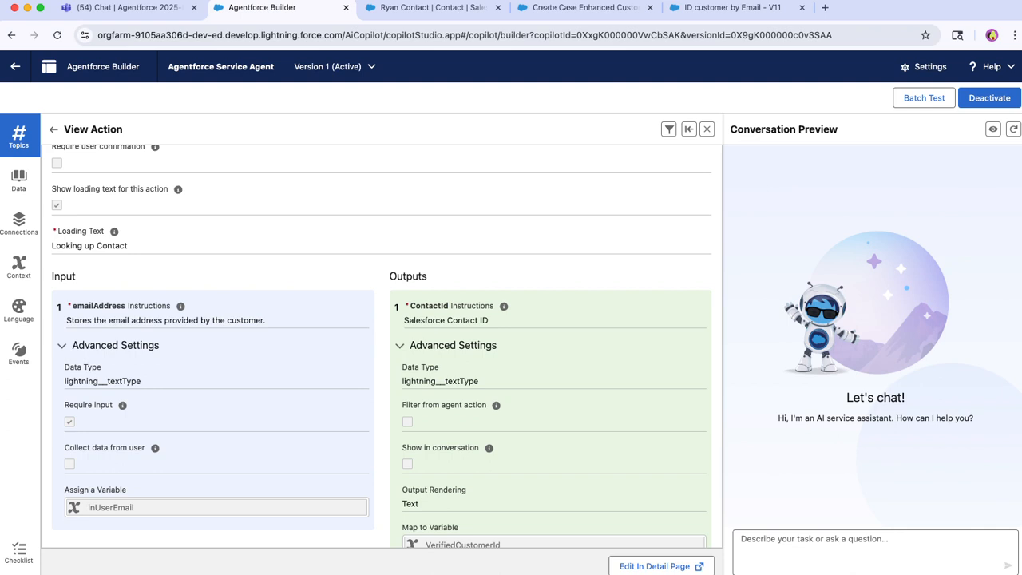
pyautogui.scroll(10, 382, 347)
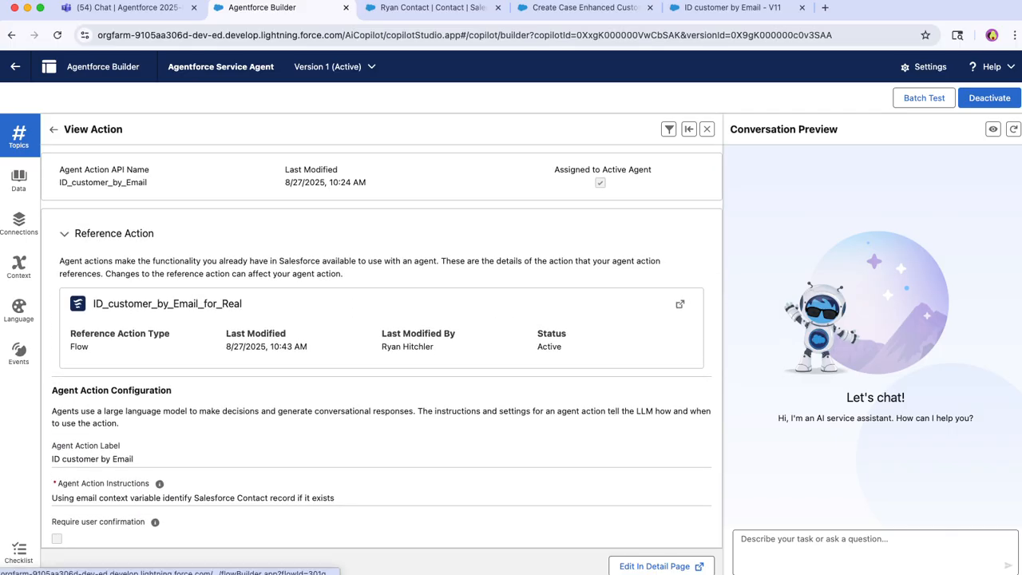
# Open the ID_customer_by_Email_for_Real reference flow in Flow Builder.
pyautogui.click(679, 304)
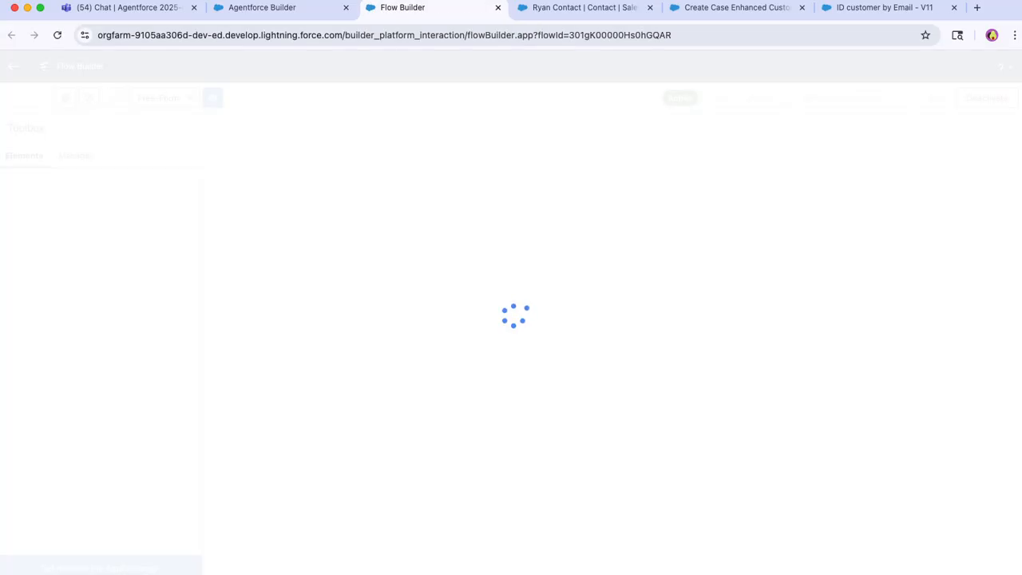
pyautogui.click(271, 8)
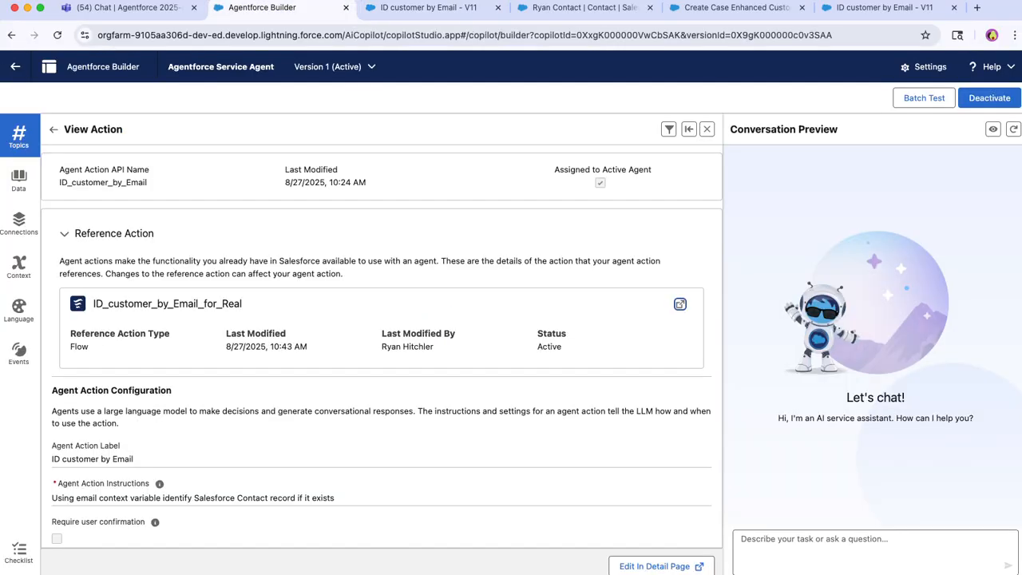
pyautogui.click(429, 8)
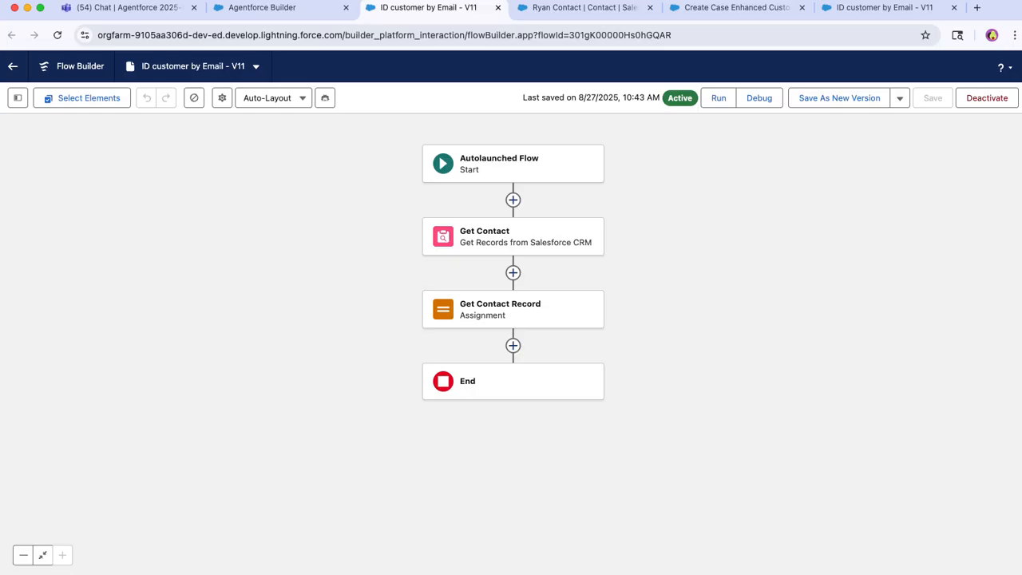
# Show the flow's resources and inspect the emailAddress variable's settings, leaving them unedited.
pyautogui.click(17, 97)
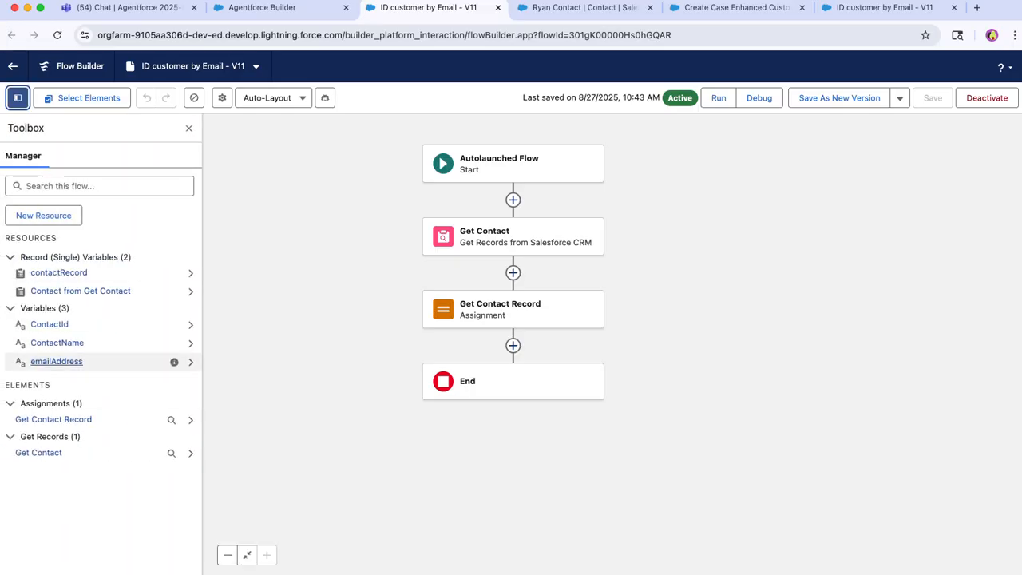
pyautogui.click(56, 361)
pyautogui.moveTo(303, 204)
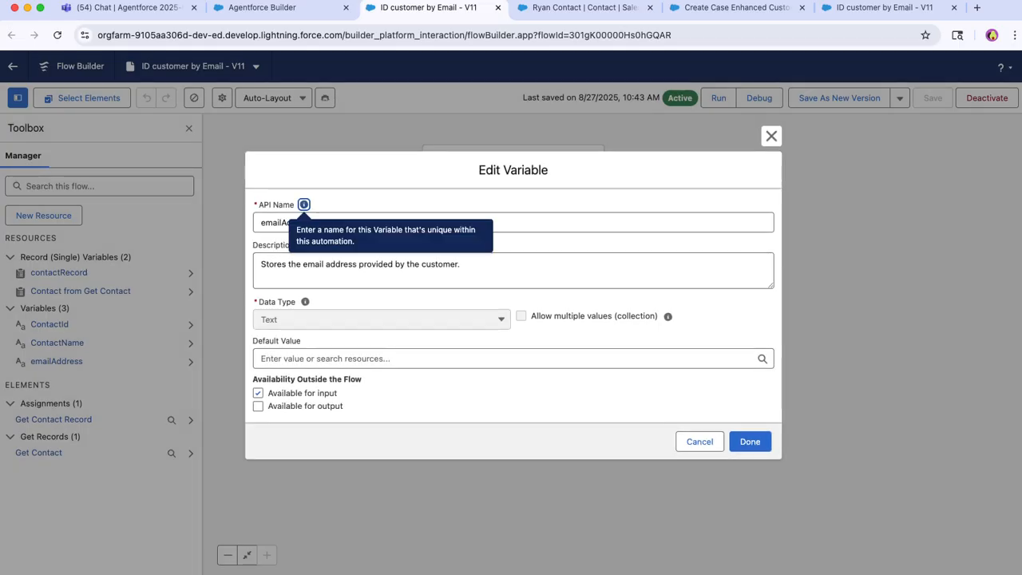
pyautogui.click(772, 136)
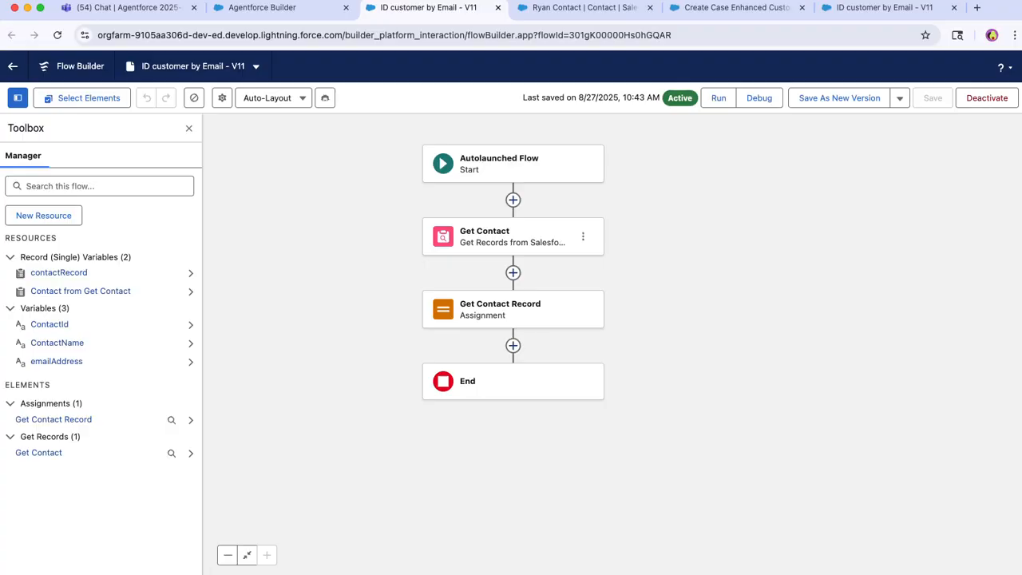
# Inspect the Get Contact element's e-mail filter and record storage settings, and open the Get Contact Record assignment.
pyautogui.click(513, 238)
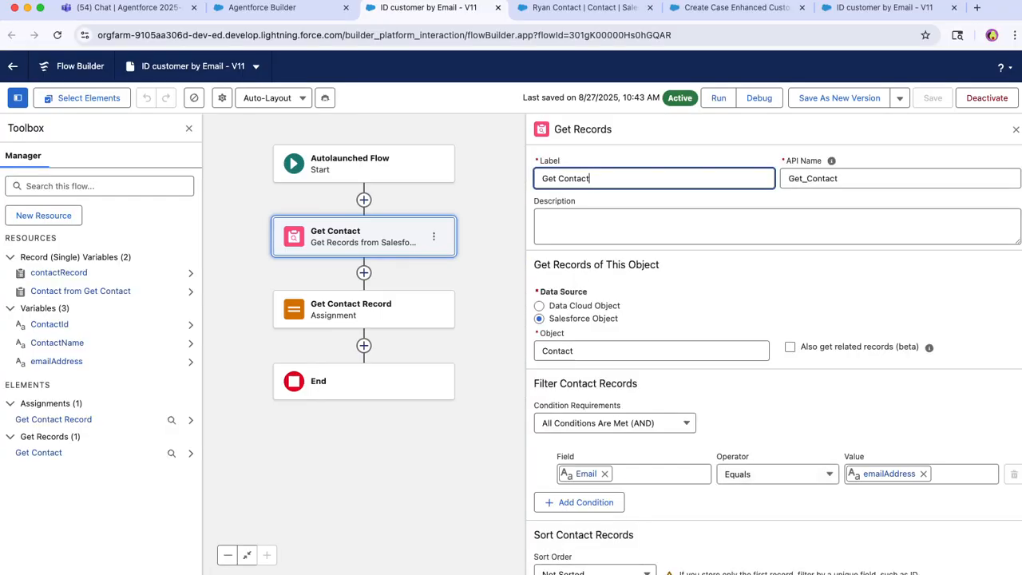
pyautogui.scroll(-2, 774, 359)
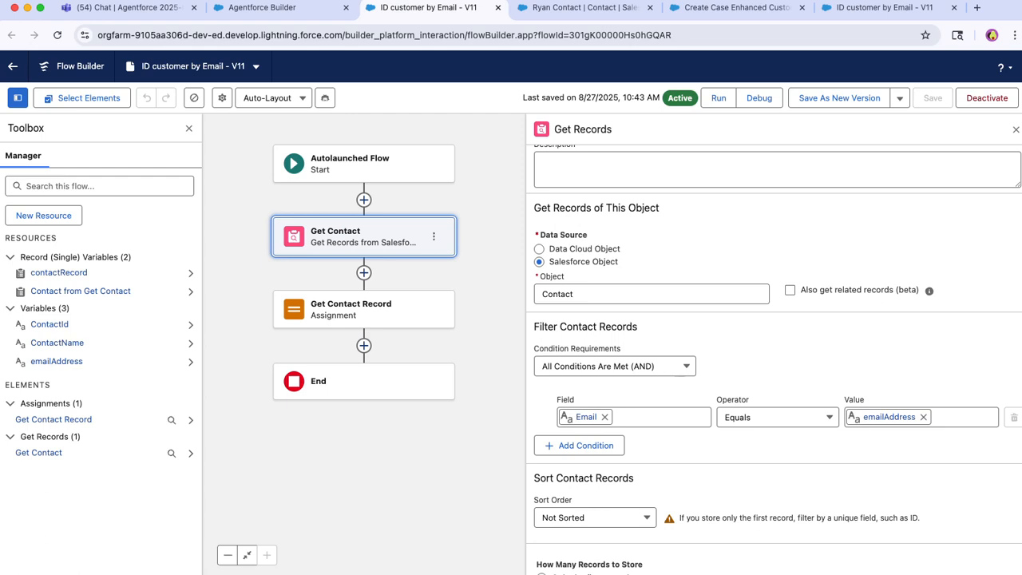
pyautogui.scroll(-3, 774, 360)
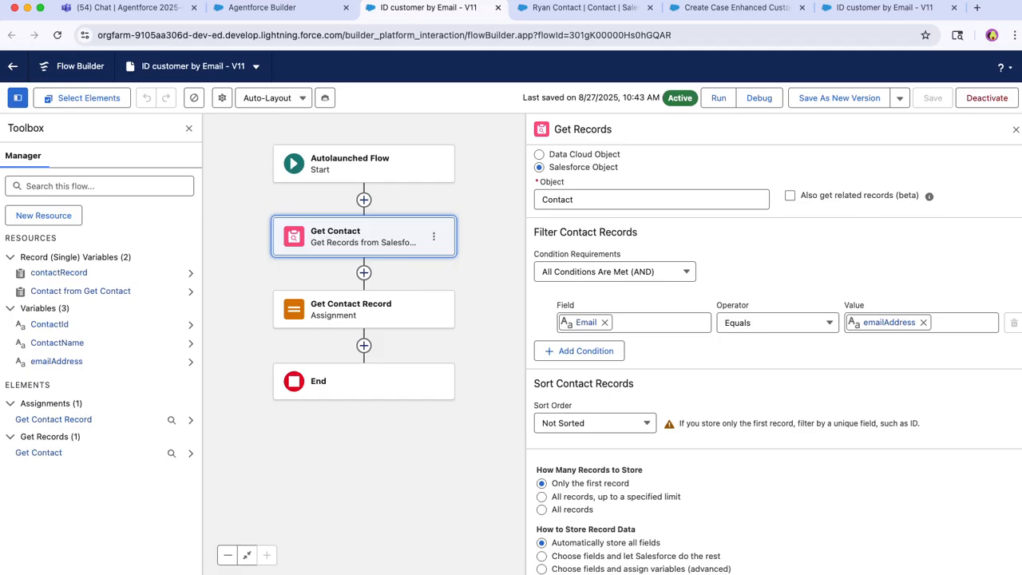
pyautogui.click(364, 309)
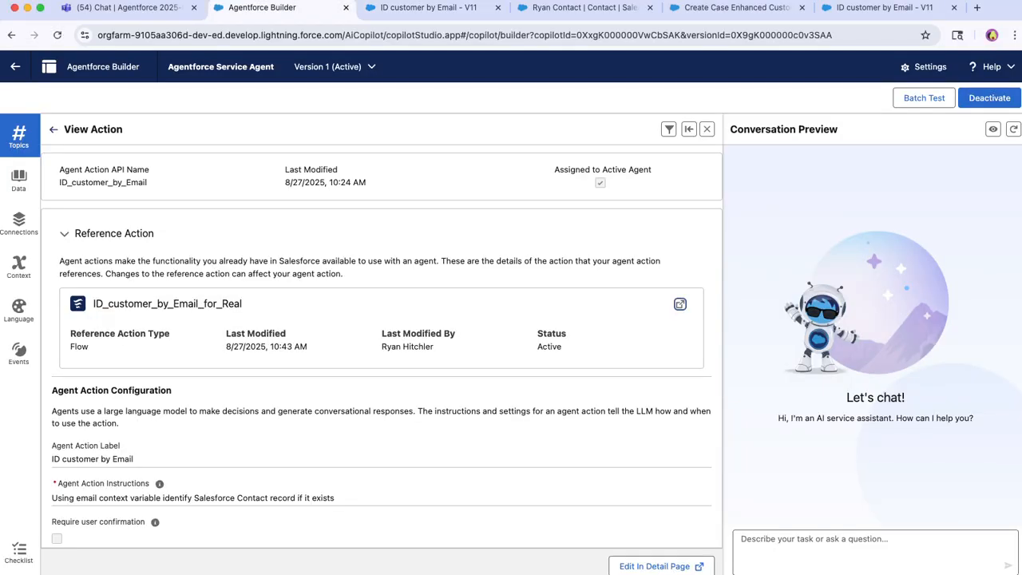
# Reopen the ID customer by Email action in Agentforce Builder and review how its ContactId output maps to a variable.
pyautogui.click(53, 128)
pyautogui.click(104, 278)
pyautogui.scroll(-5, 382, 343)
pyautogui.scroll(-4, 382, 344)
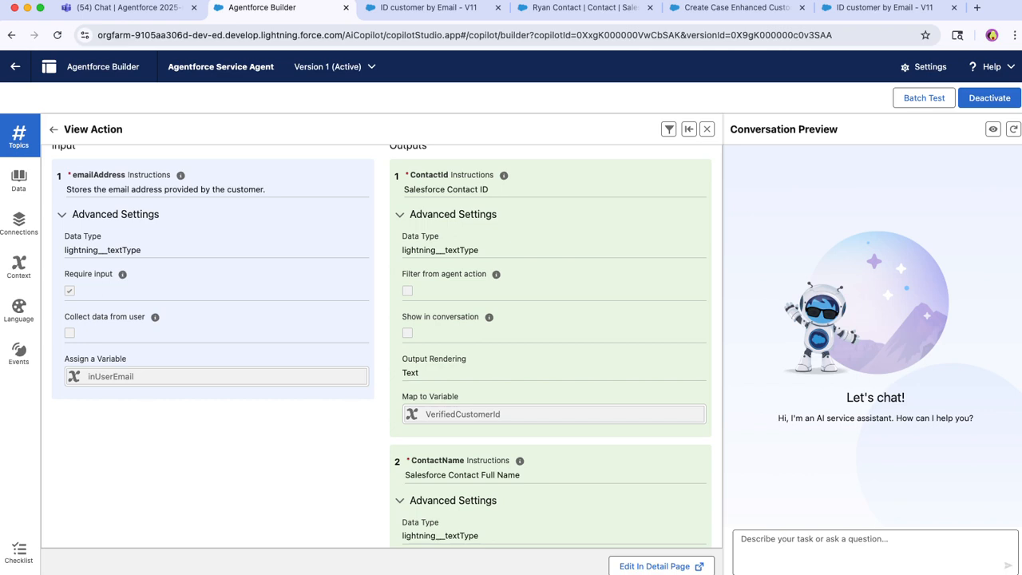
# Leave the current builder page, reopen the Case Management topic's actions in Agentforce Builder, and open the Create Case Enhanced Custom action.
pyautogui.click(15, 67)
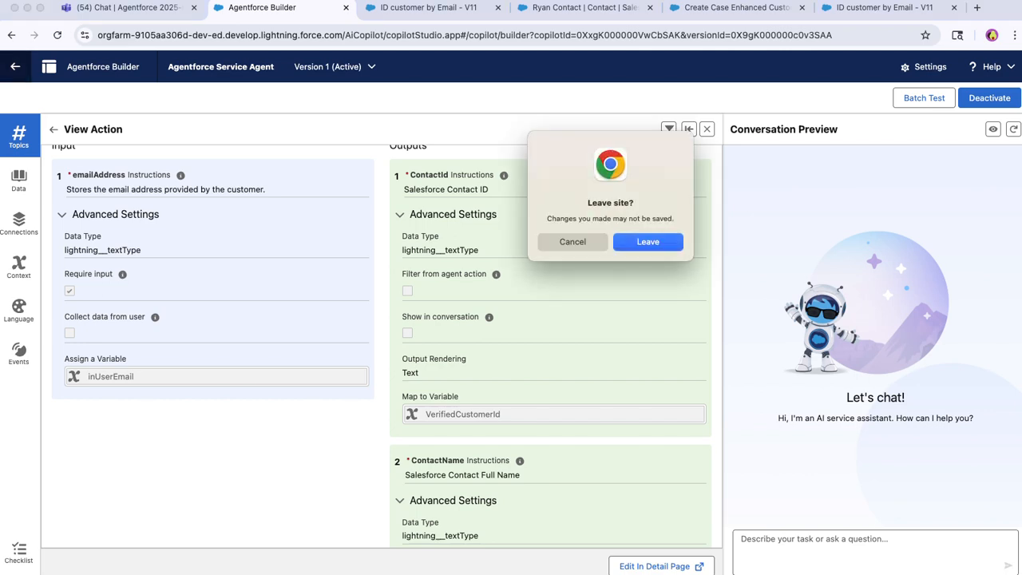
pyautogui.press('Return')
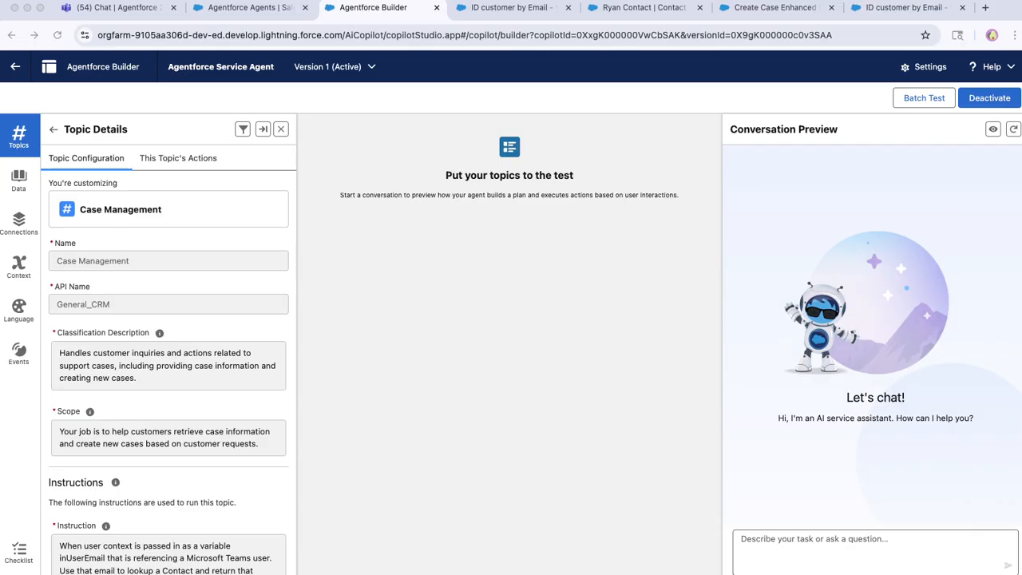
pyautogui.click(177, 158)
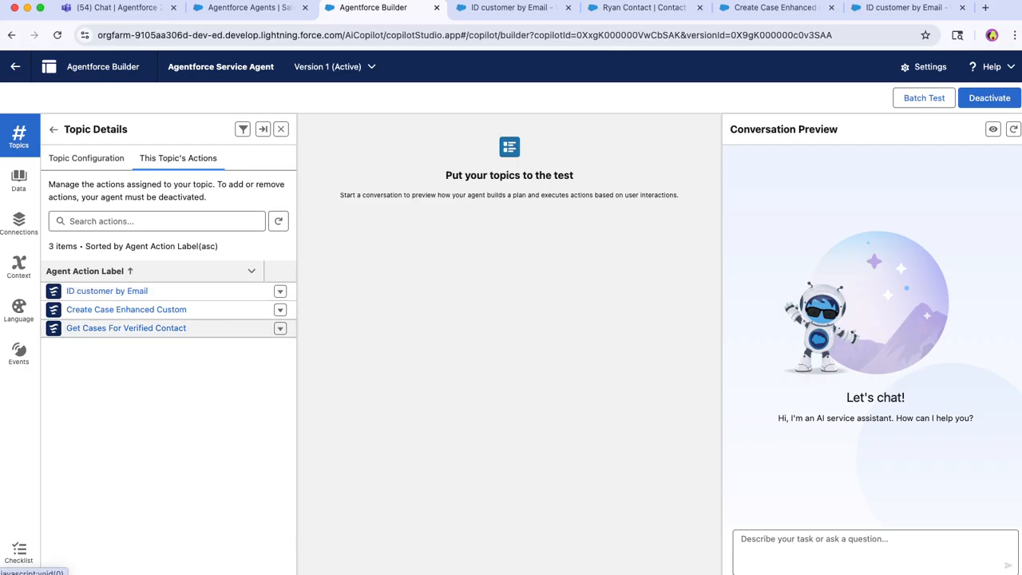
pyautogui.click(127, 309)
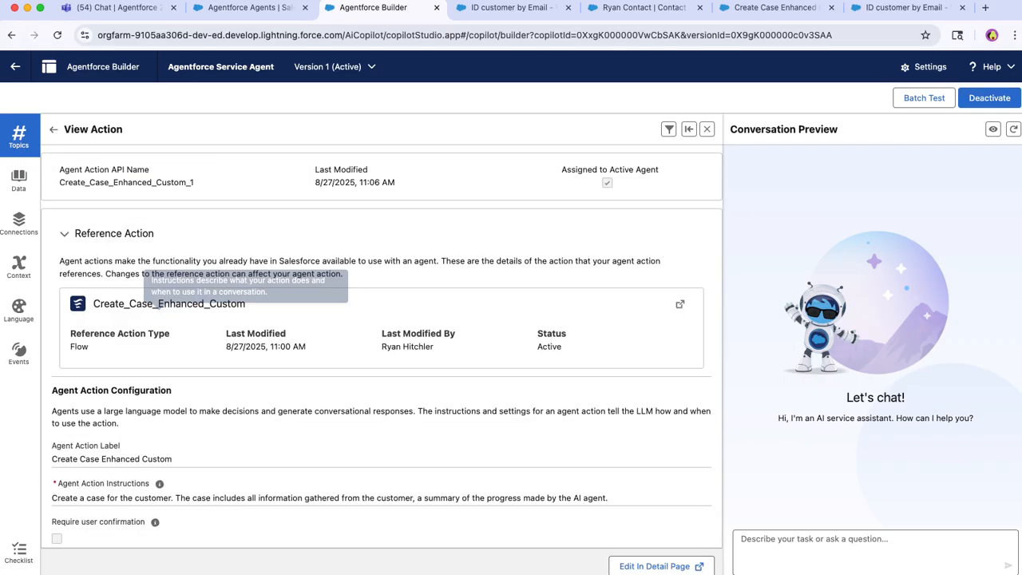
# Review the Create Case Enhanced Custom action's instructions, inputs, output and variable assignments, down to the verifiedCustomerID input.
pyautogui.scroll(-3, 126, 310)
pyautogui.scroll(-2, 382, 345)
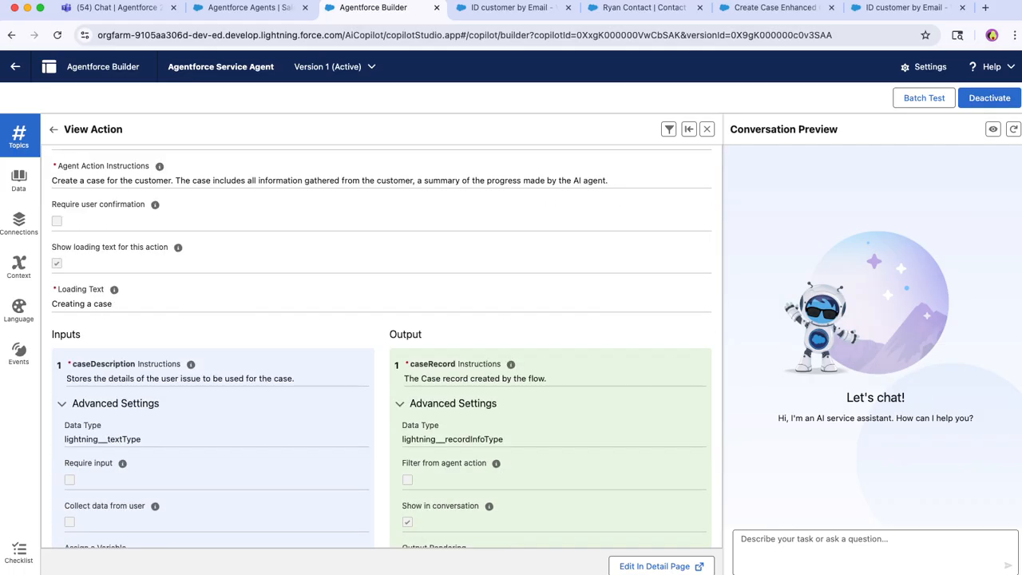
pyautogui.scroll(5, 382, 345)
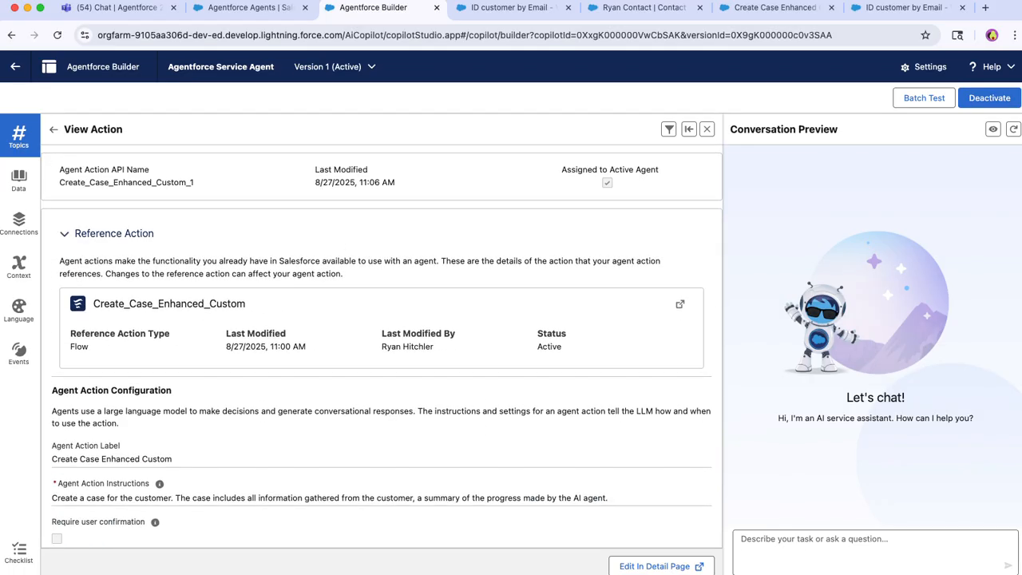
pyautogui.scroll(-3, 382, 345)
pyautogui.scroll(-1, 381, 344)
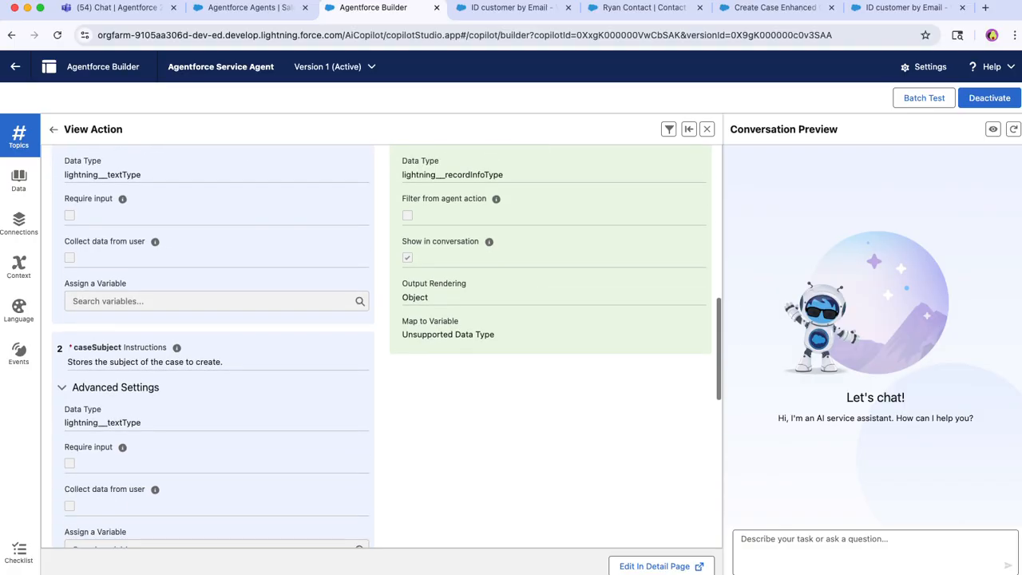
pyautogui.scroll(-4, 382, 344)
pyautogui.scroll(-2, 212, 343)
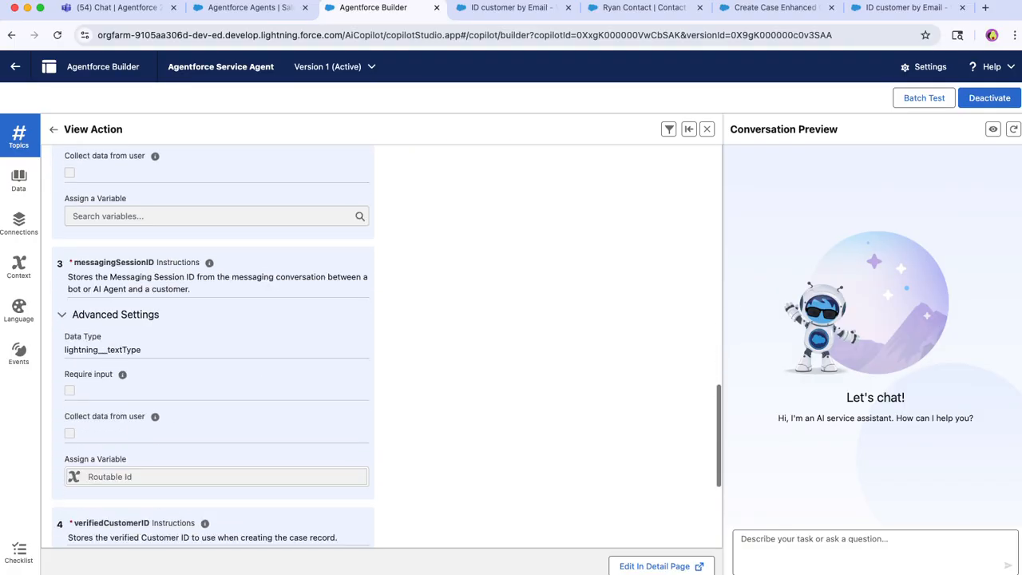
pyautogui.scroll(-3, 212, 343)
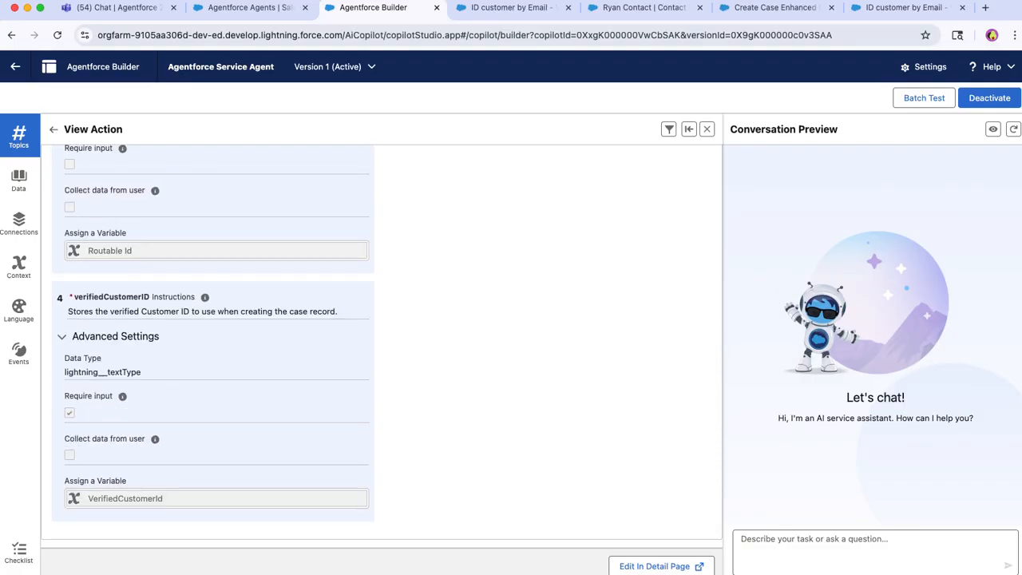
pyautogui.scroll(10, 382, 344)
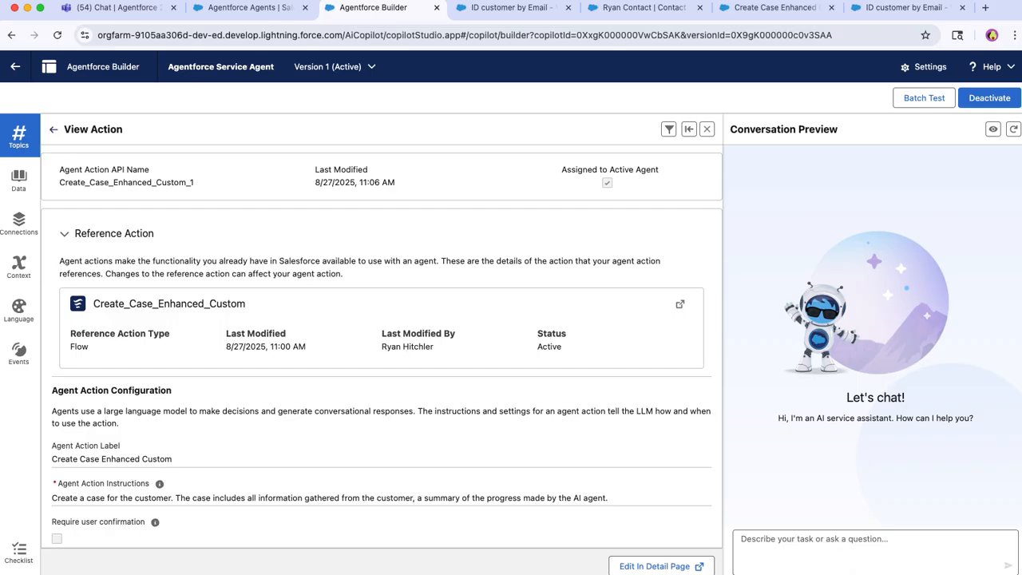
# Return to the topic's action list, widen the Agent Action Label column, and show the agent's context and custom variables.
pyautogui.click(53, 128)
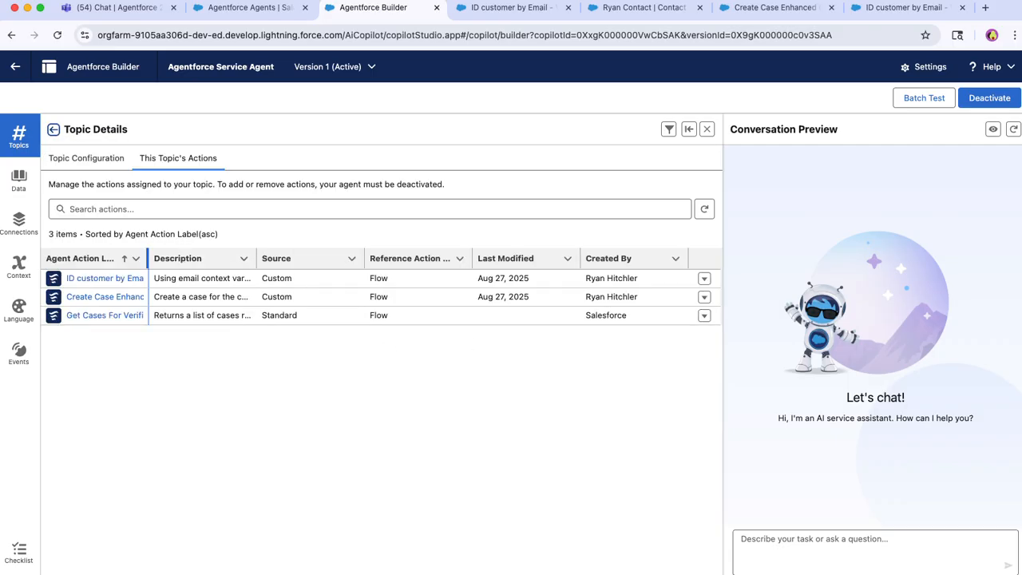
pyautogui.moveTo(147, 258); pyautogui.dragTo(210, 258)
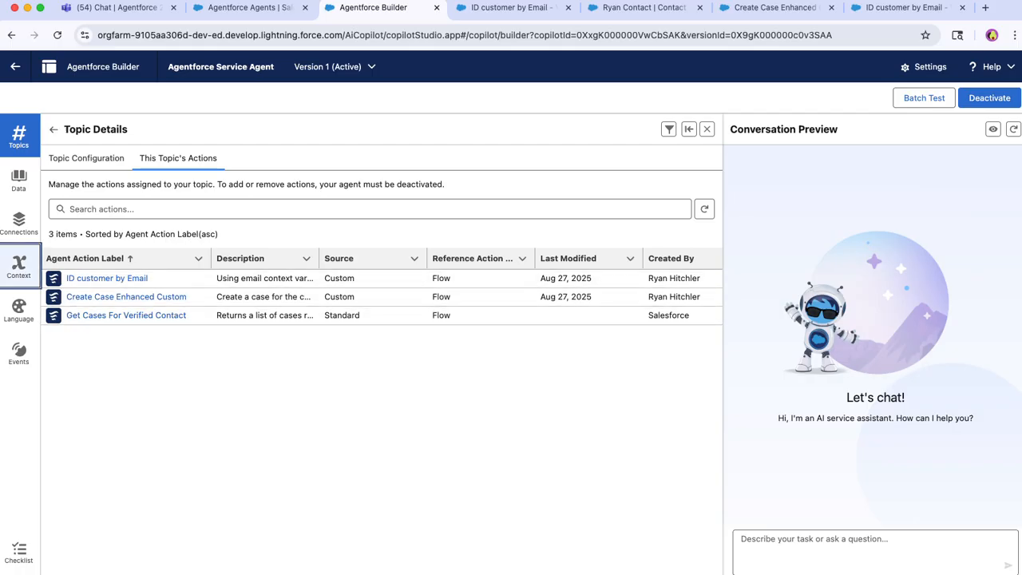
pyautogui.click(19, 266)
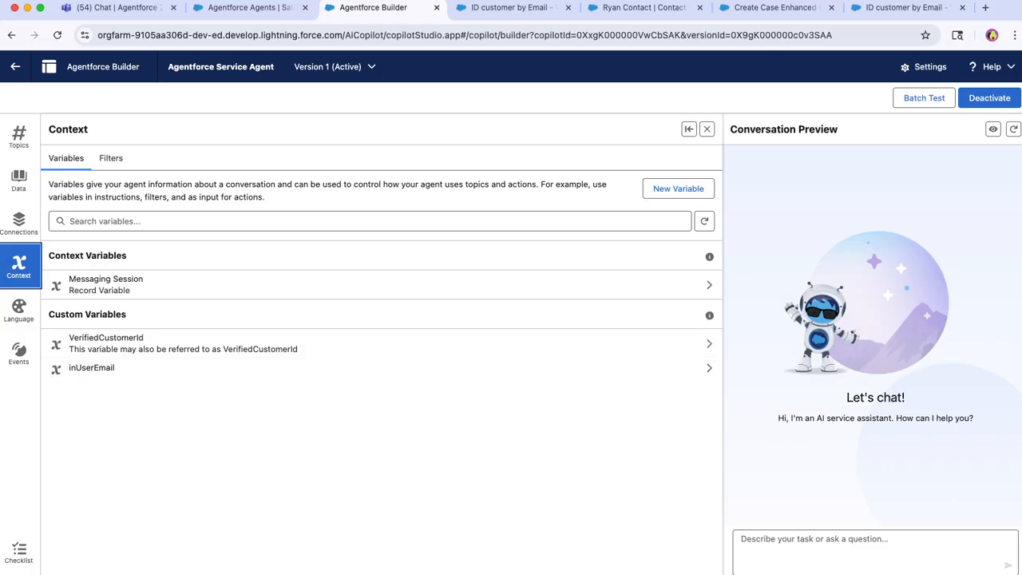
# Go back to the Case Management topic and review its configuration, reading through the instructions for user context and case handling.
pyautogui.click(18, 136)
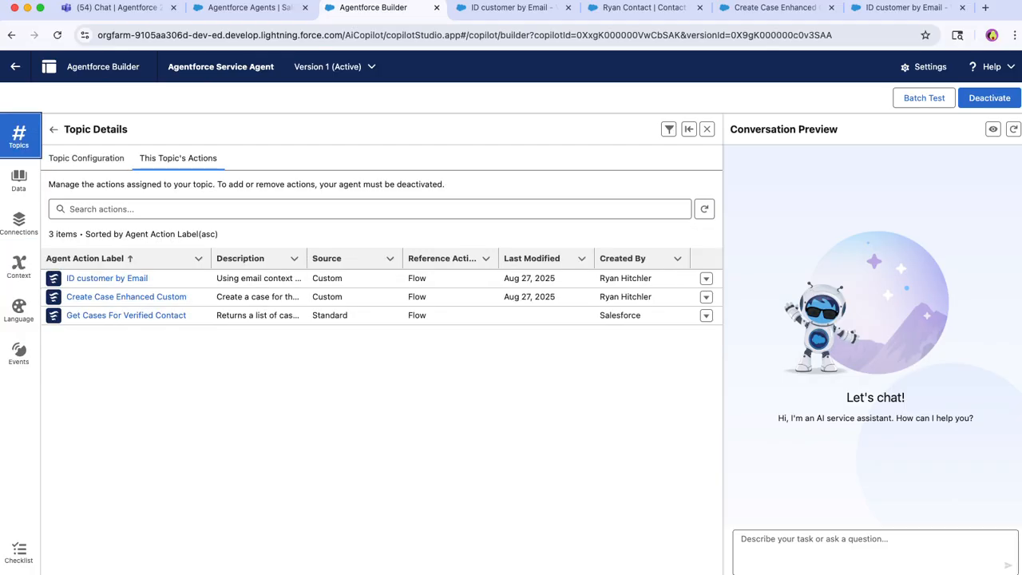
pyautogui.click(87, 159)
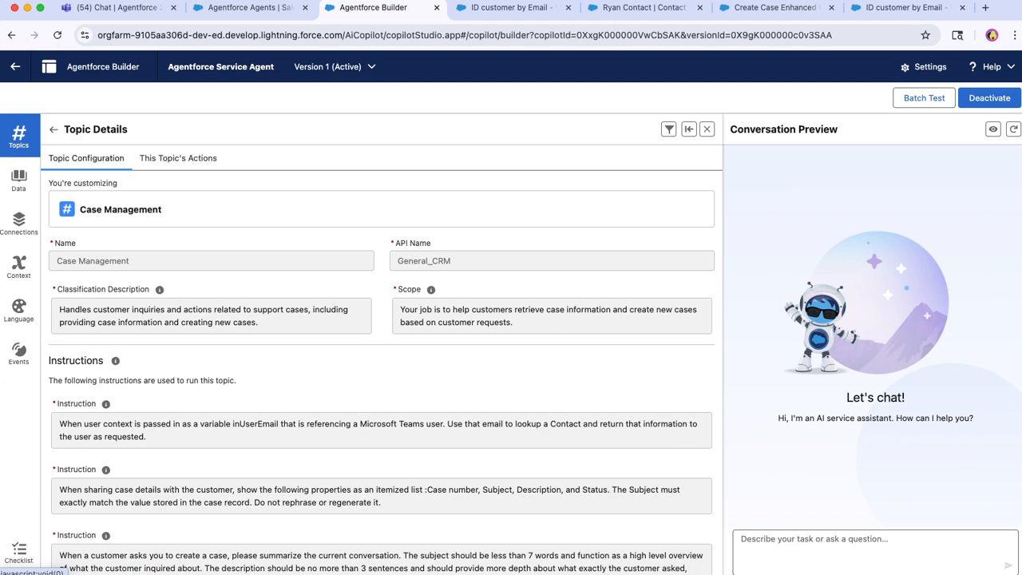
pyautogui.scroll(-2, 383, 359)
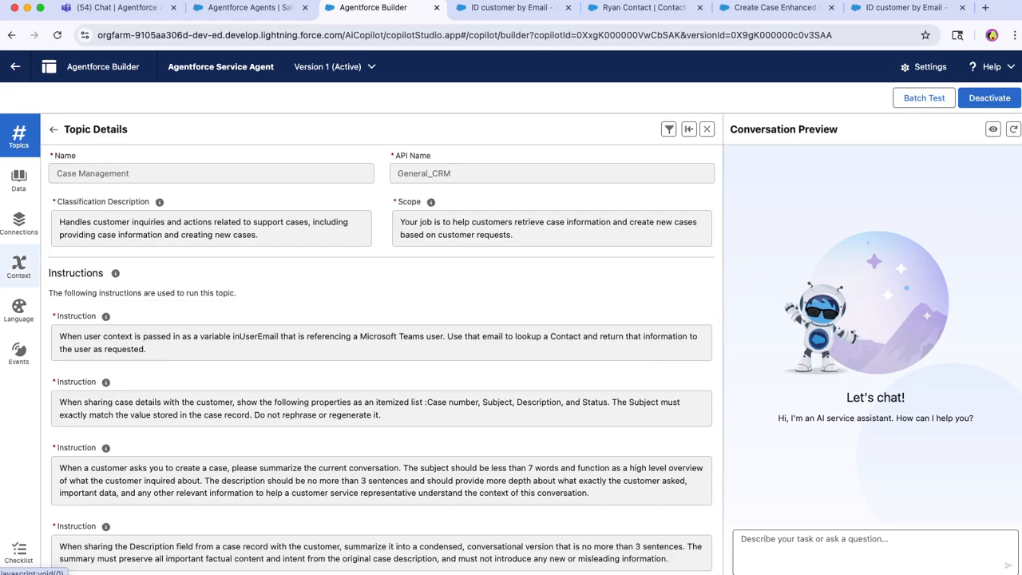
# Check the agent's context variables once more, and reopen the Case Management topic to list its assigned actions.
pyautogui.click(18, 266)
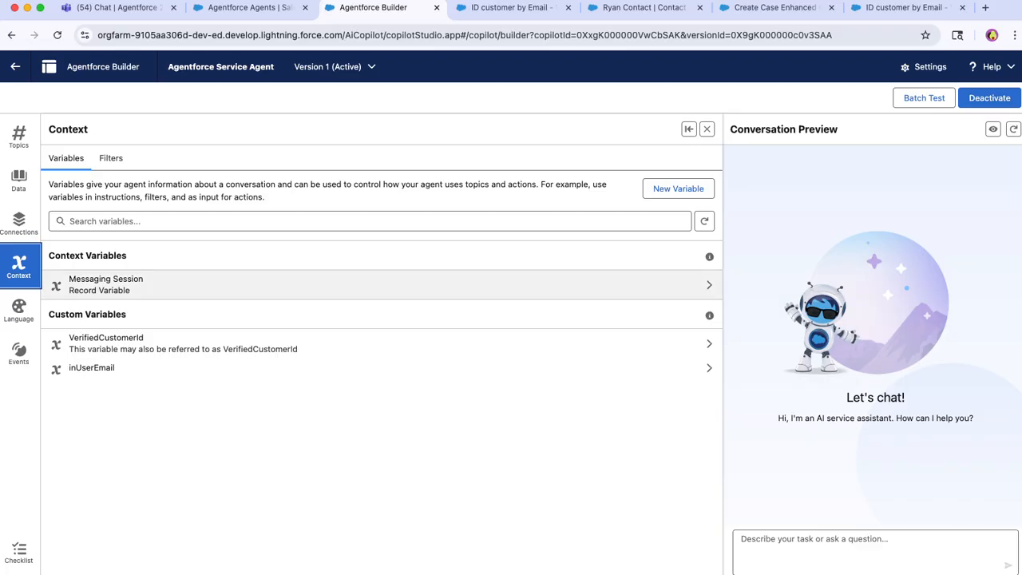
pyautogui.click(20, 136)
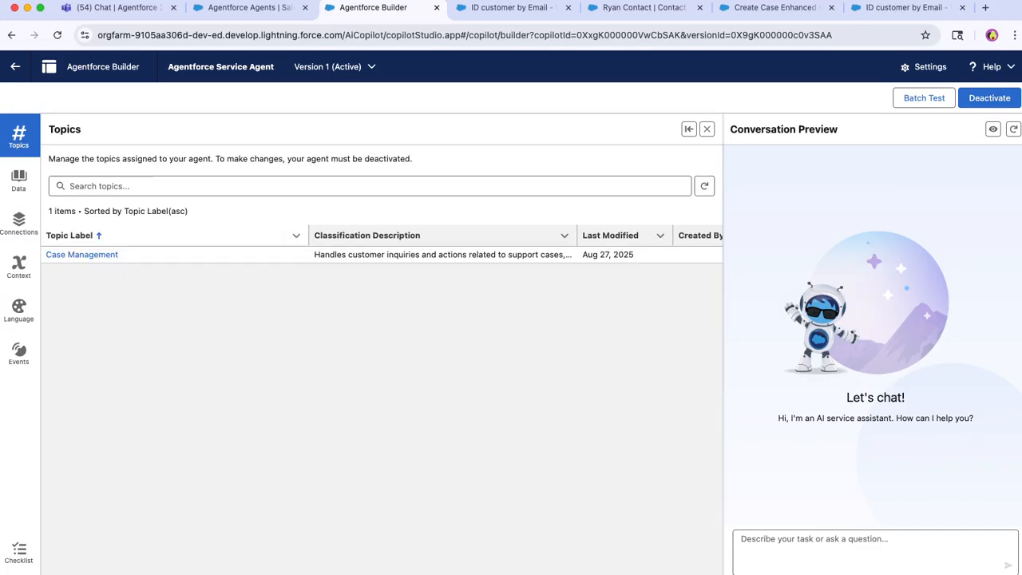
pyautogui.click(82, 255)
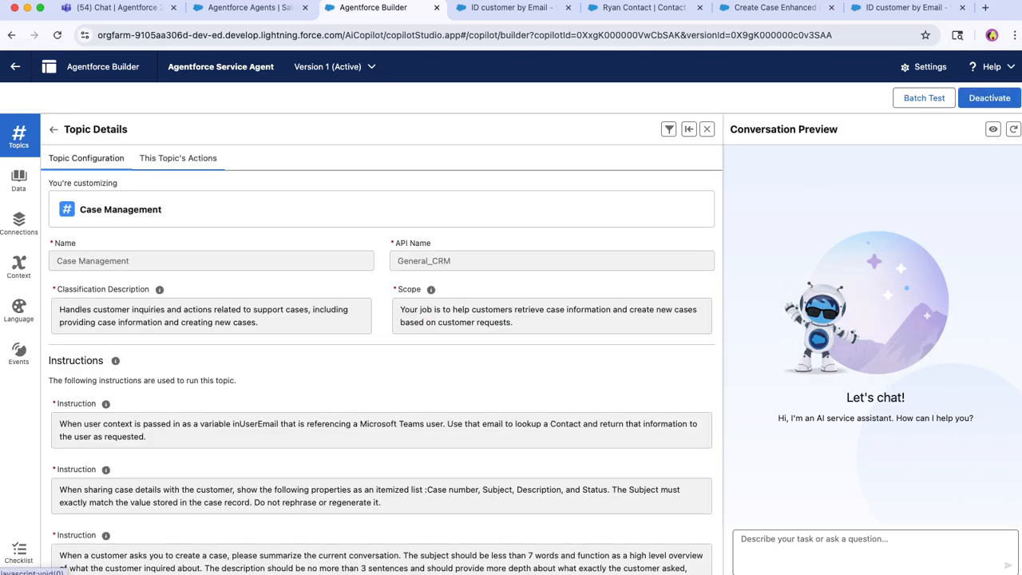
pyautogui.click(177, 157)
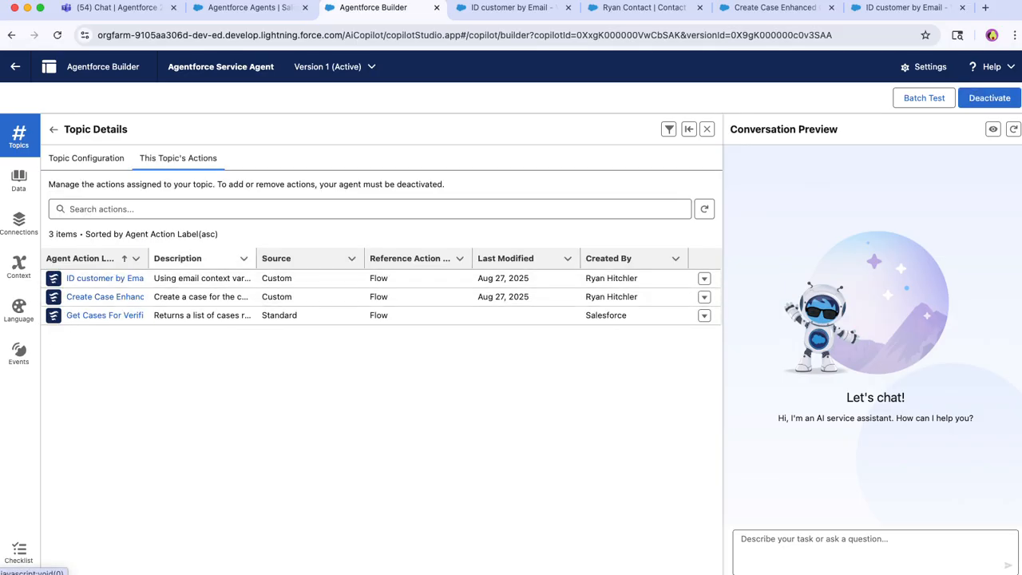